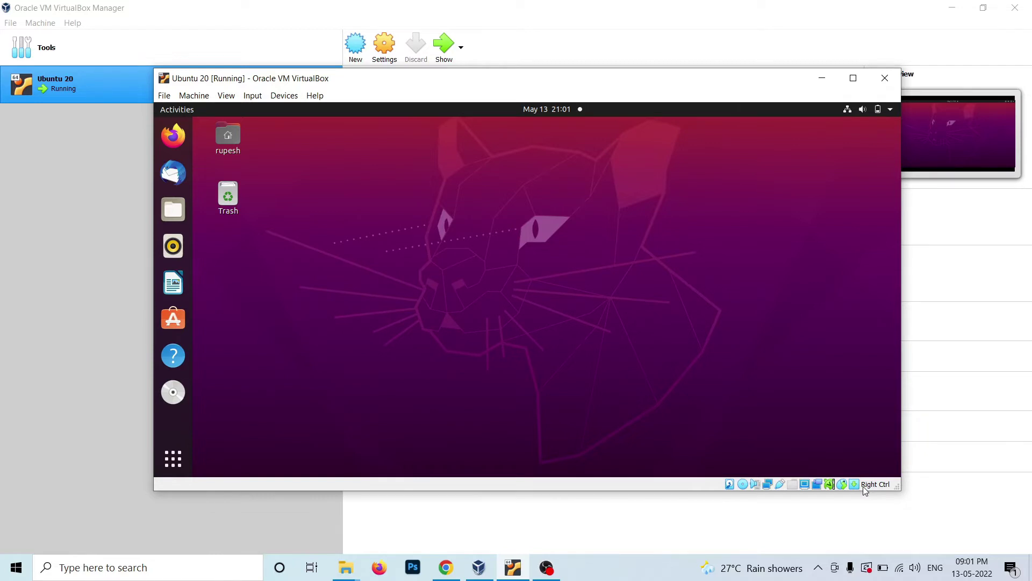
Show the Devices options for the running Ubuntu 20 machine
{"action": "left_click", "coordinate": [284, 95]}
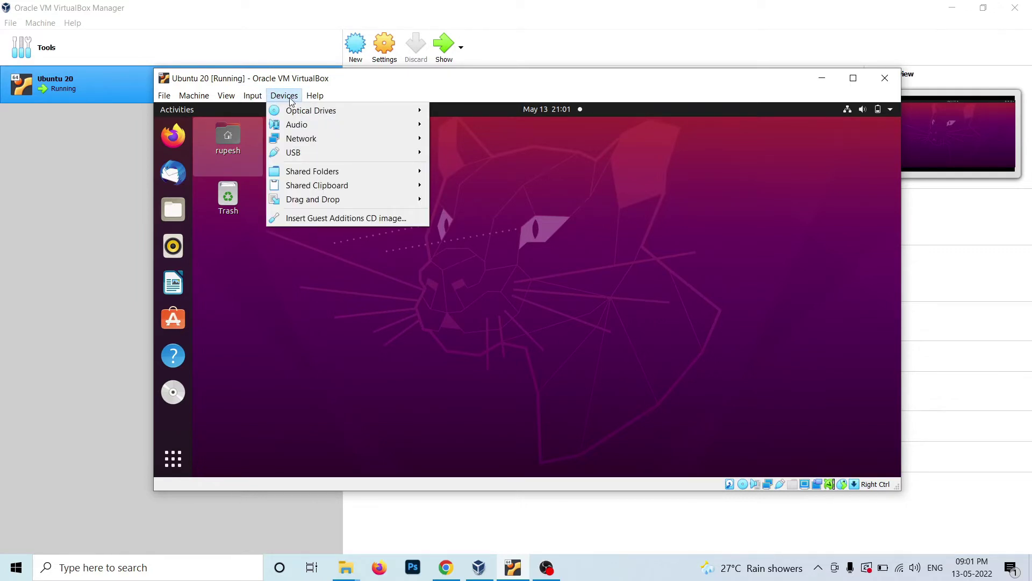
Attempt Insert Guest Additions CD image, review the media-locked error details, and dismiss it
{"action": "left_click", "coordinate": [345, 218]}
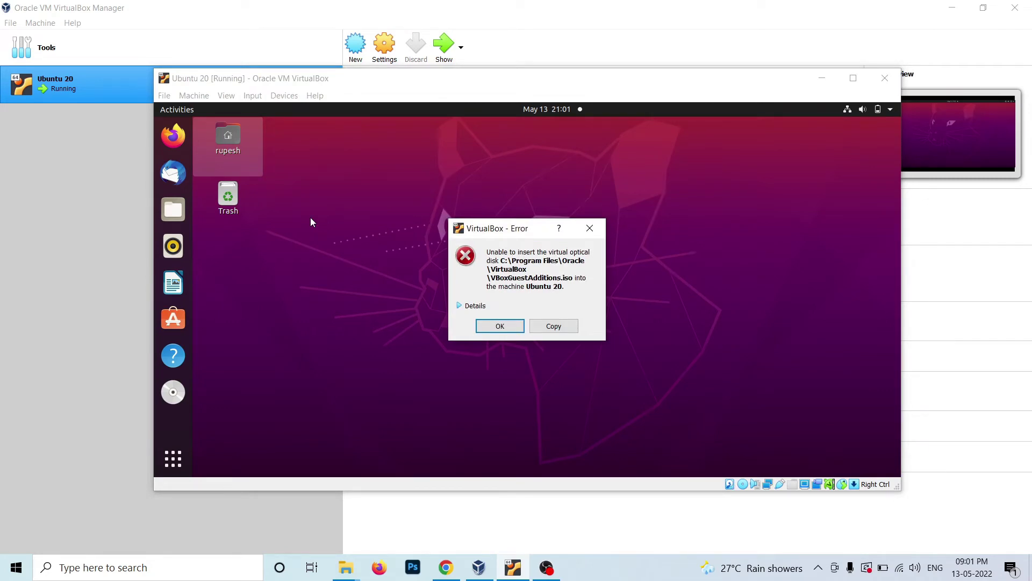
{"action": "left_click", "coordinate": [473, 305]}
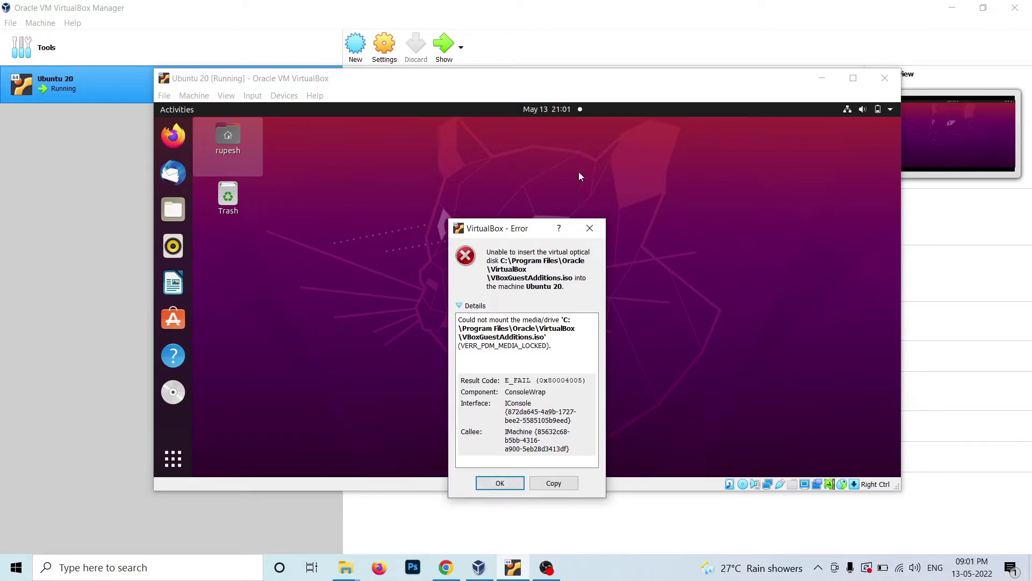
{"action": "left_click", "coordinate": [590, 228]}
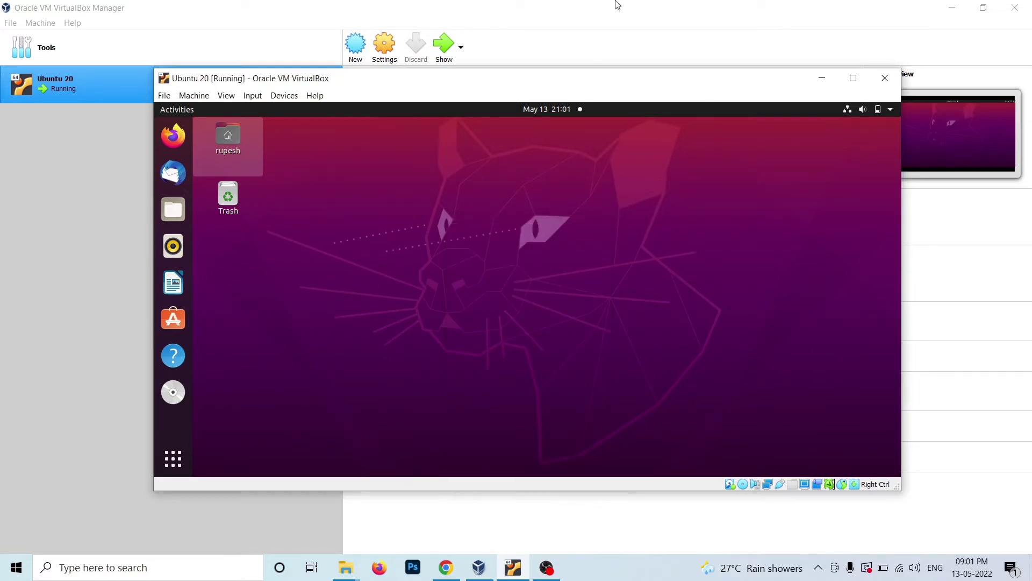
{"action": "left_click", "coordinate": [885, 78]}
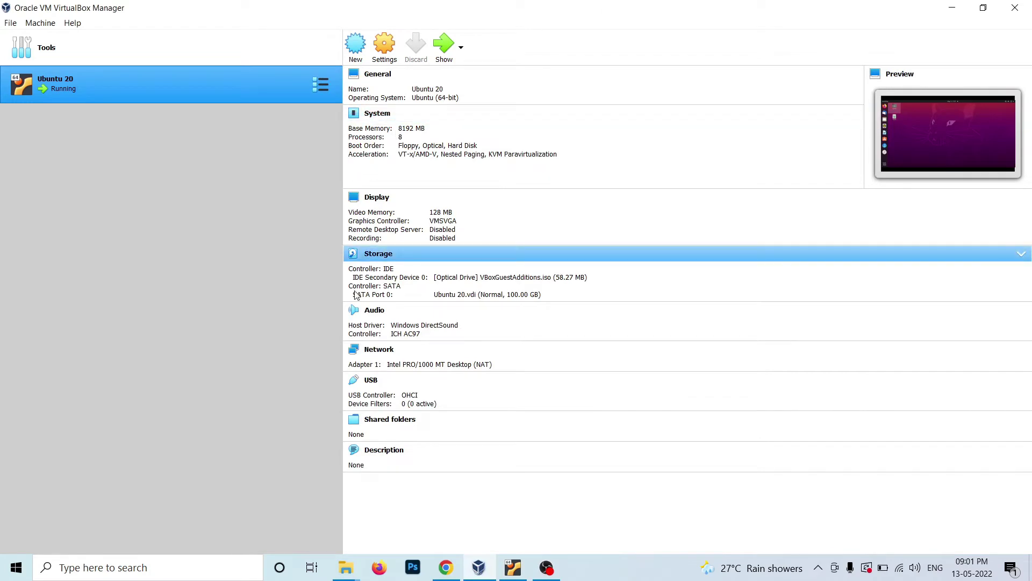
Remove the disk from Ubuntu 20's optical drive with Force Unmount, leaving it Empty
{"action": "left_click", "coordinate": [458, 277]}
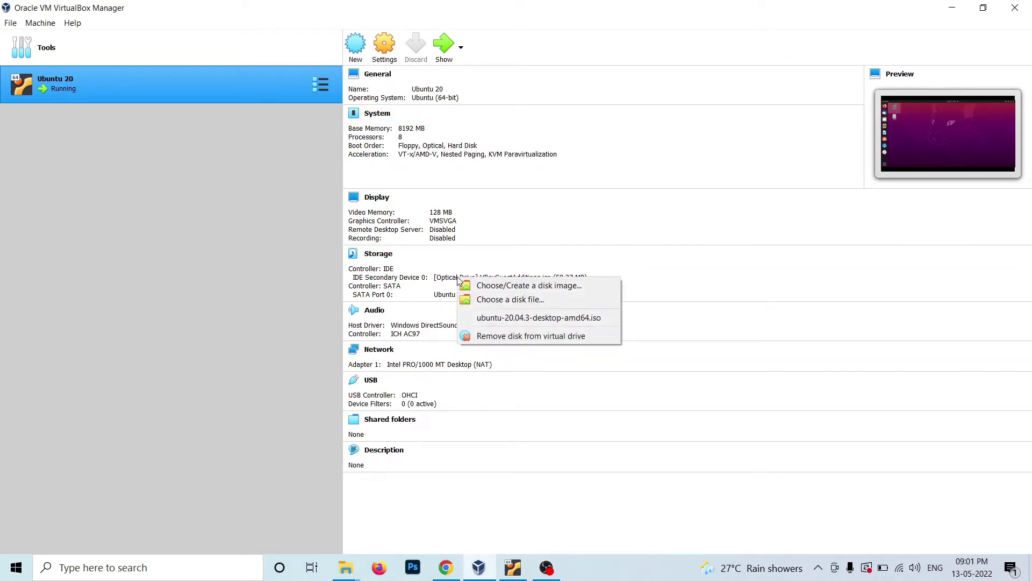
{"action": "left_click", "coordinate": [451, 280]}
{"action": "left_click", "coordinate": [450, 281]}
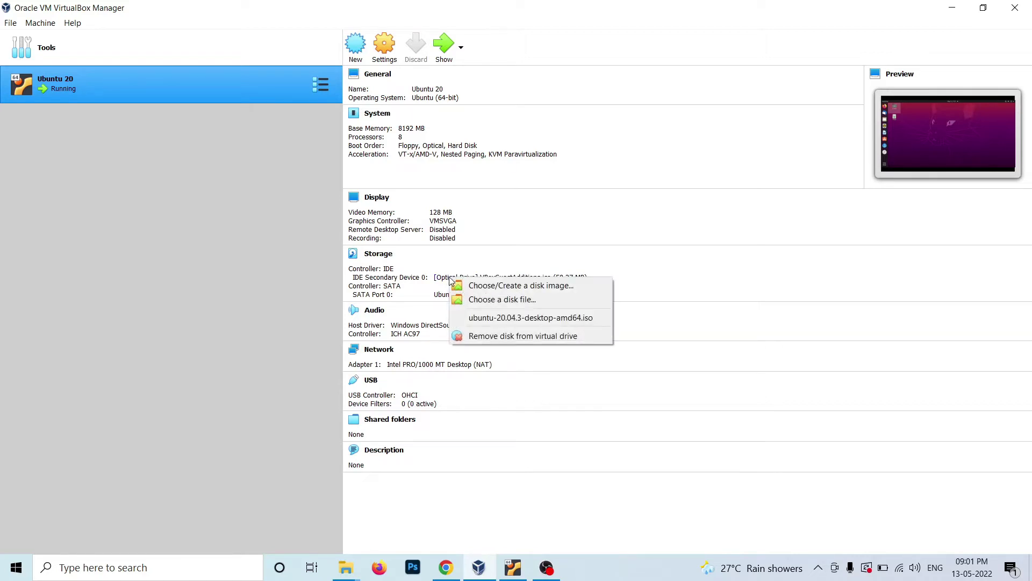
{"action": "left_click", "coordinate": [532, 336]}
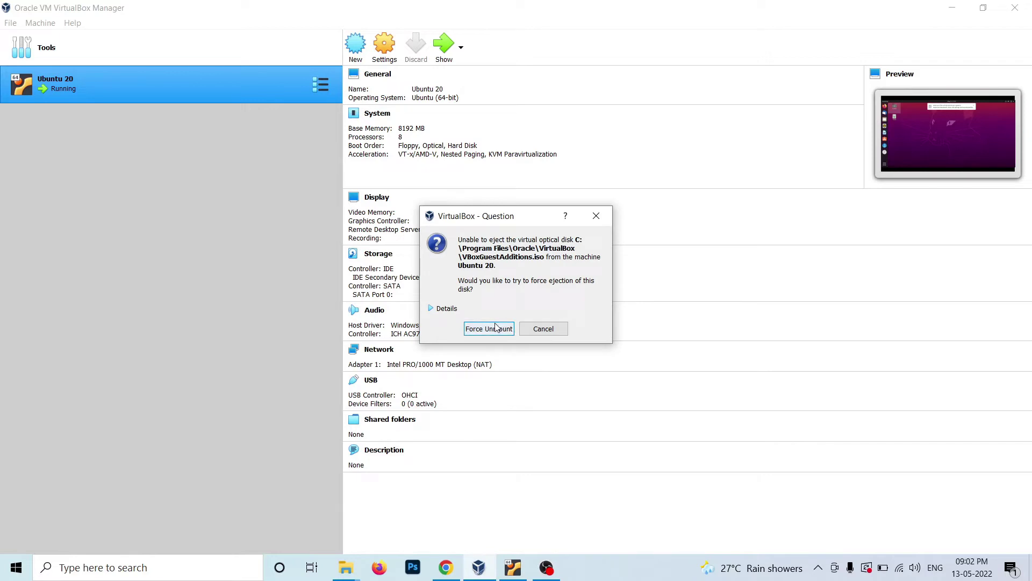
{"action": "left_click", "coordinate": [489, 328]}
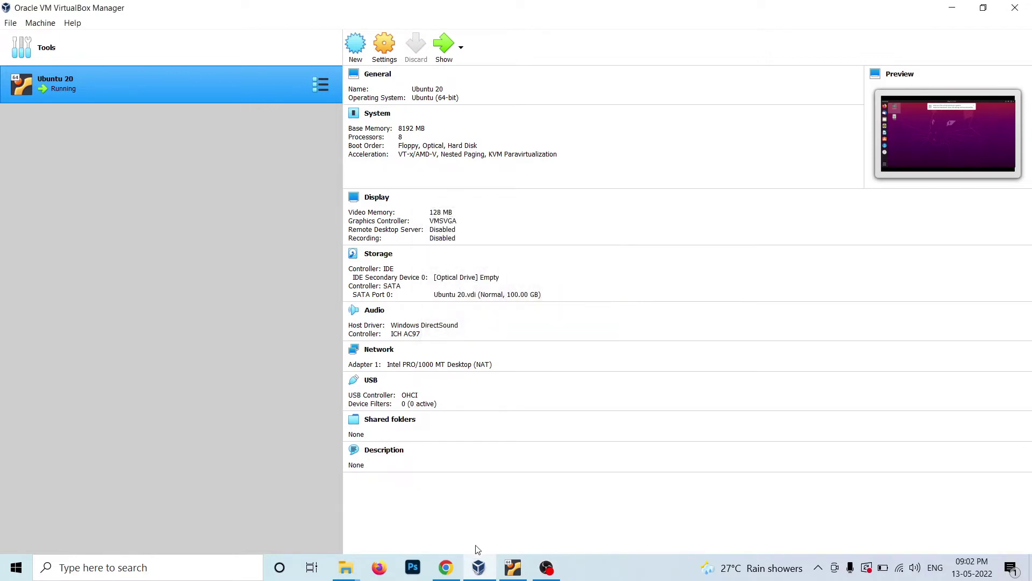
{"action": "right_click", "coordinate": [513, 567]}
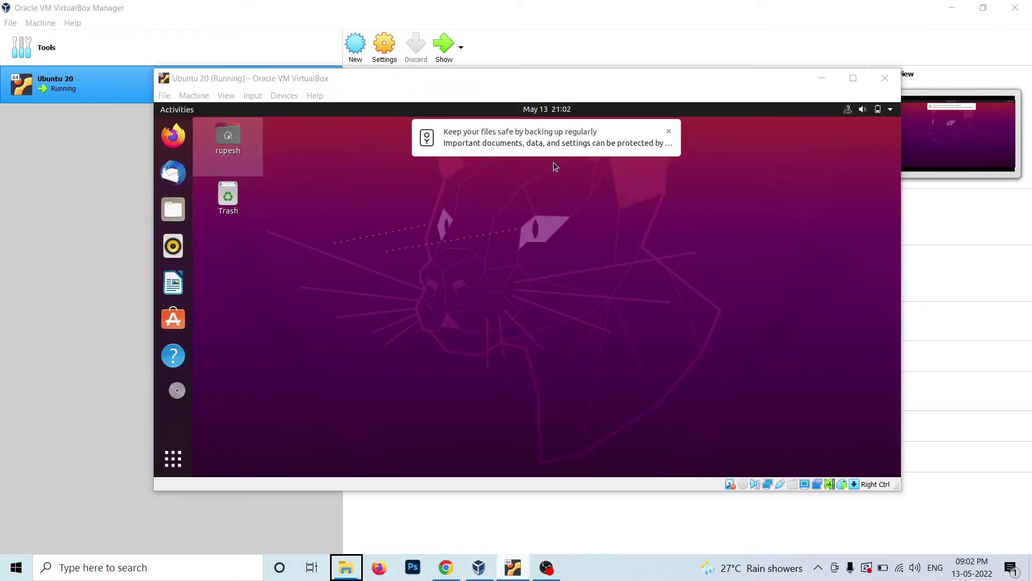
Insert the Guest Additions CD image into the VM and show Ubuntu's applications overview
{"action": "left_click", "coordinate": [283, 96]}
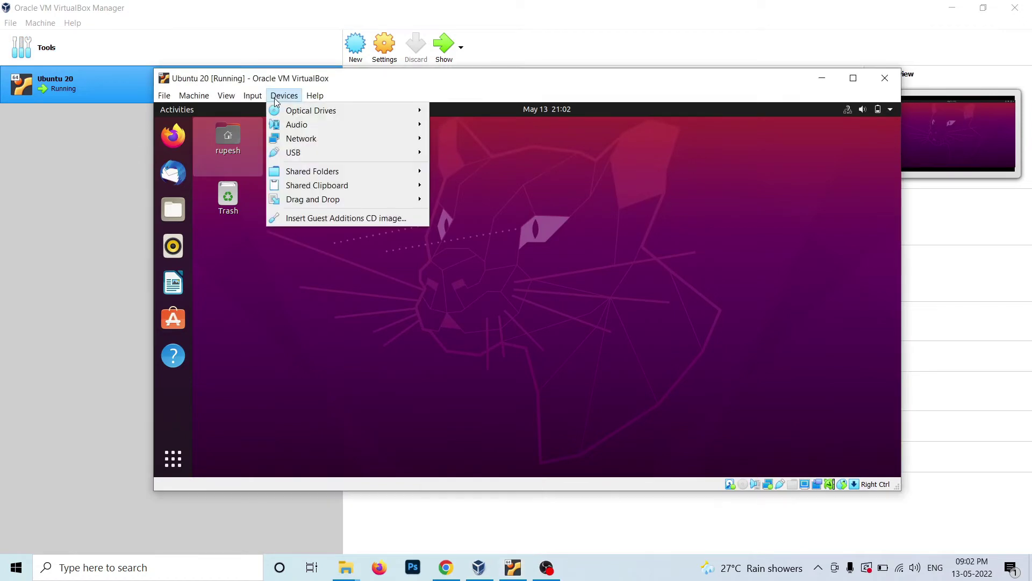
{"action": "left_click", "coordinate": [304, 221]}
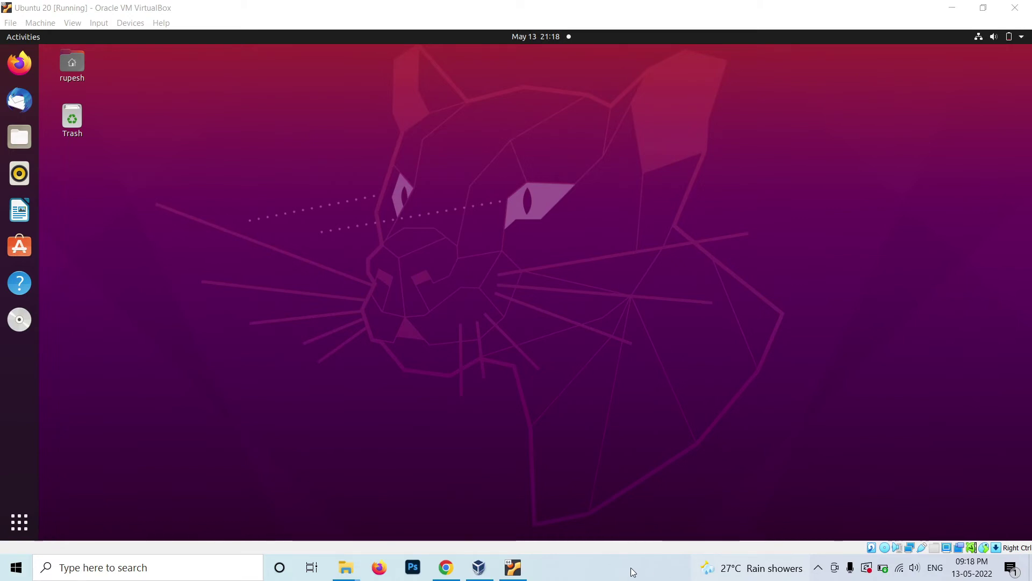
{"action": "left_click", "coordinate": [20, 521]}
In a Terminal, create /mnt/cdrom with sudo mkdir, then sudo mkdir -p after 'File exists'
{"action": "left_click", "coordinate": [392, 146]}
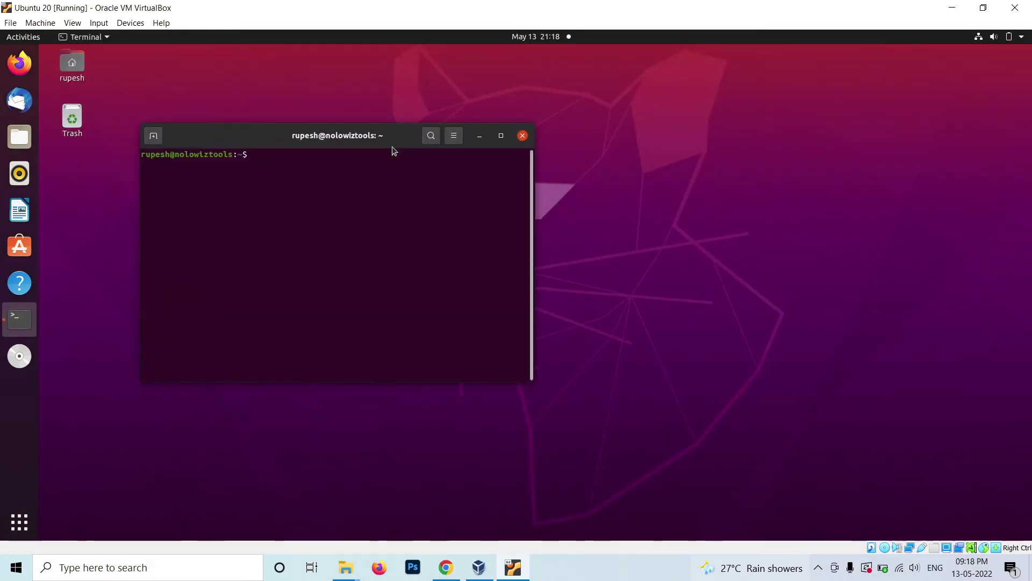
{"action": "type", "text": "su"}
{"action": "type", "text": "do "}
{"action": "type", "text": "mkdir /mnt/cdrom"}
{"action": "key", "text": "Return"}
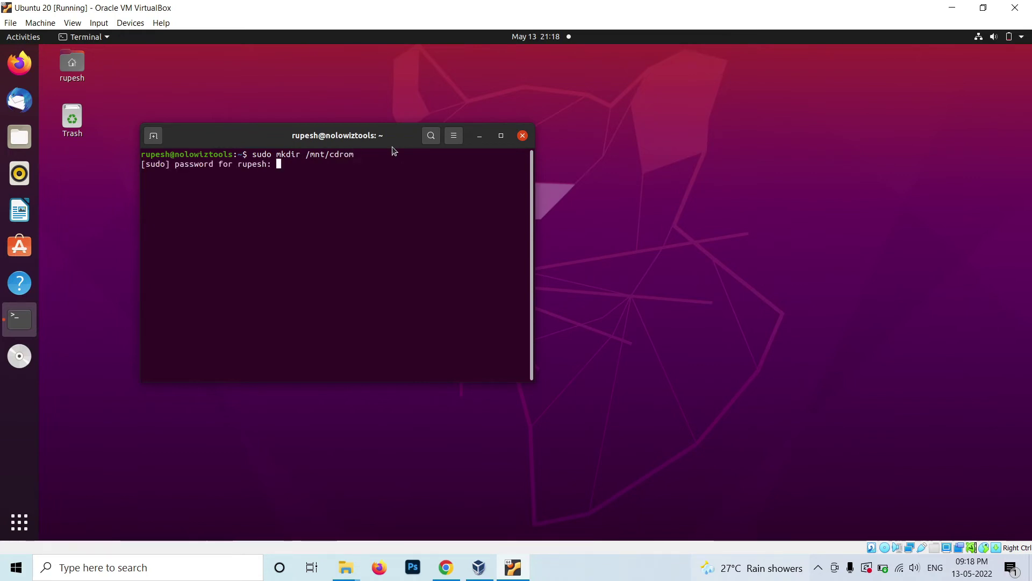
{"action": "key", "text": "Return"}
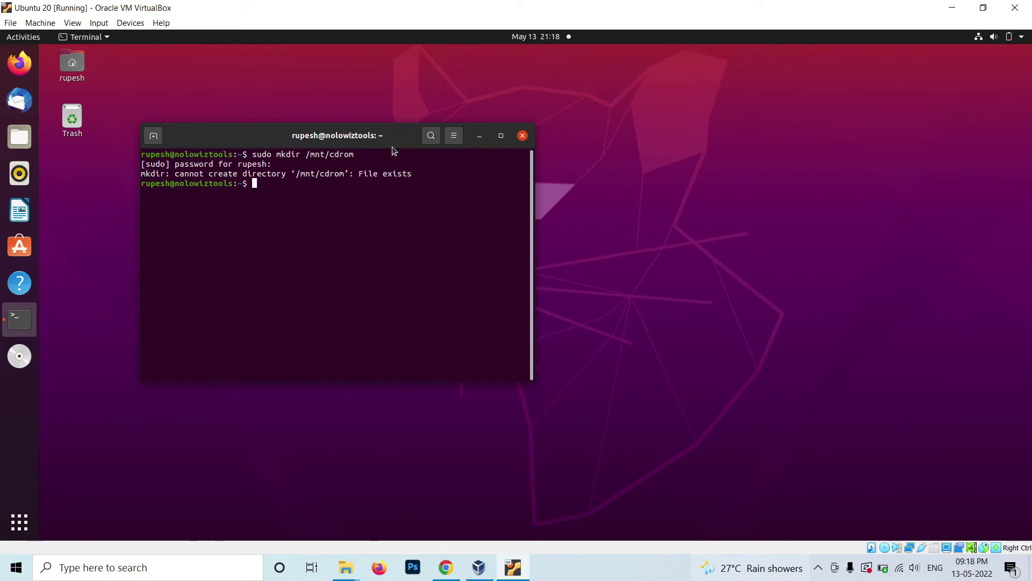
{"action": "key", "text": "Up"}
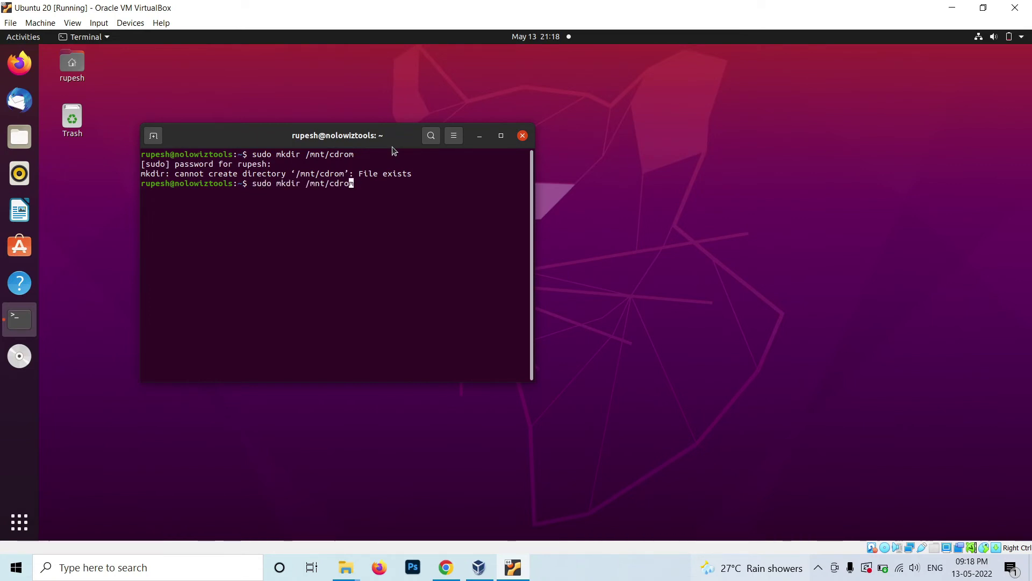
{"action": "key", "text": "Left"}
{"action": "key", "text": "Left"}
{"action": "key", "text": "Left"}
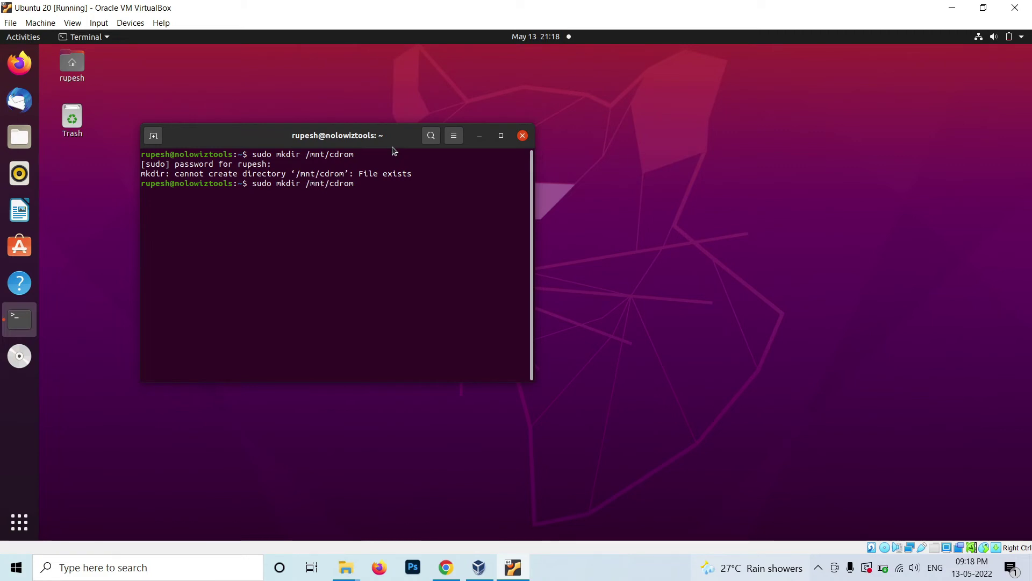
{"action": "type", "text": "-p"}
{"action": "key", "text": "Return"}
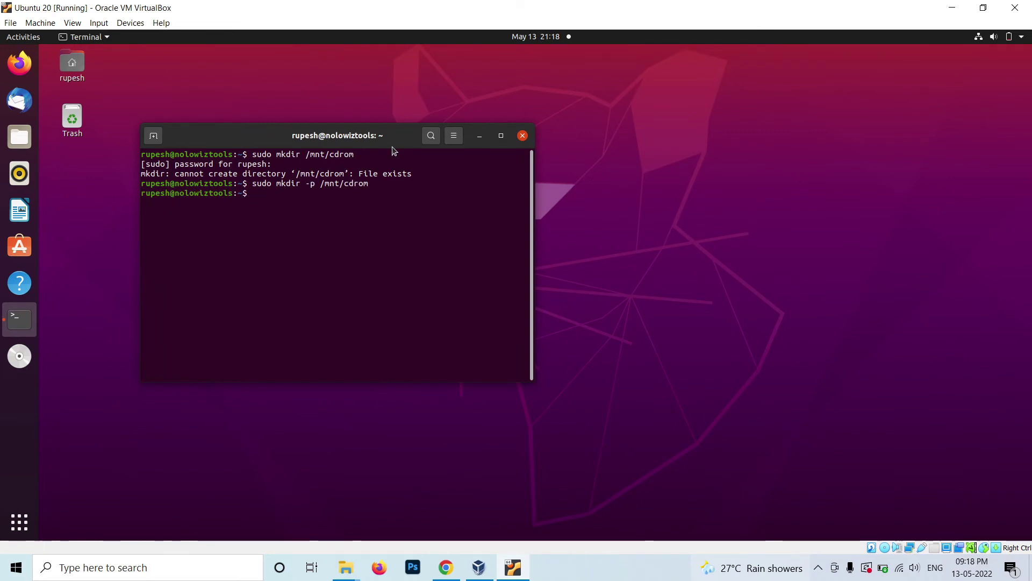
{"action": "type", "text": "su"}
{"action": "type", "text": "do mount /de"}
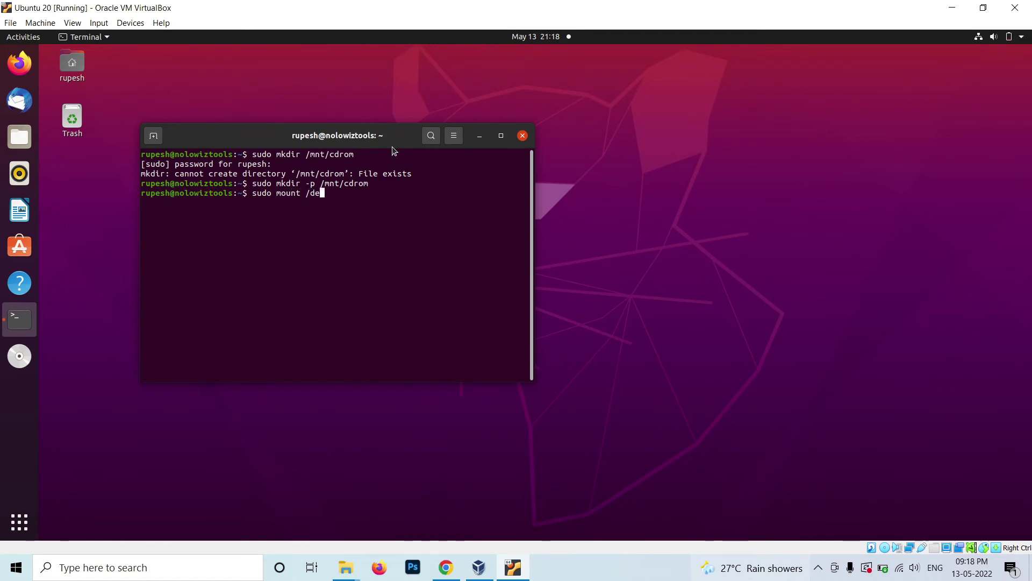
{"action": "type", "text": "v/cd"}
{"action": "type", "text": "rom "}
{"action": "type", "text": "/mnt/"}
{"action": "type", "text": "cdrom"}
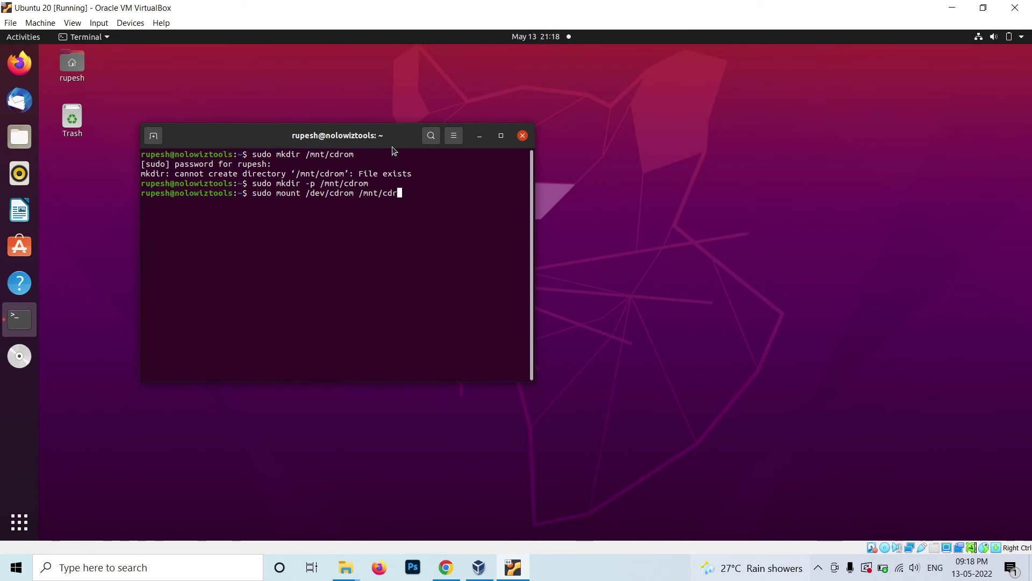
Mount /dev/cdrom at /mnt/cdrom with sudo mount (it comes up read-only)
{"action": "key", "text": "Return"}
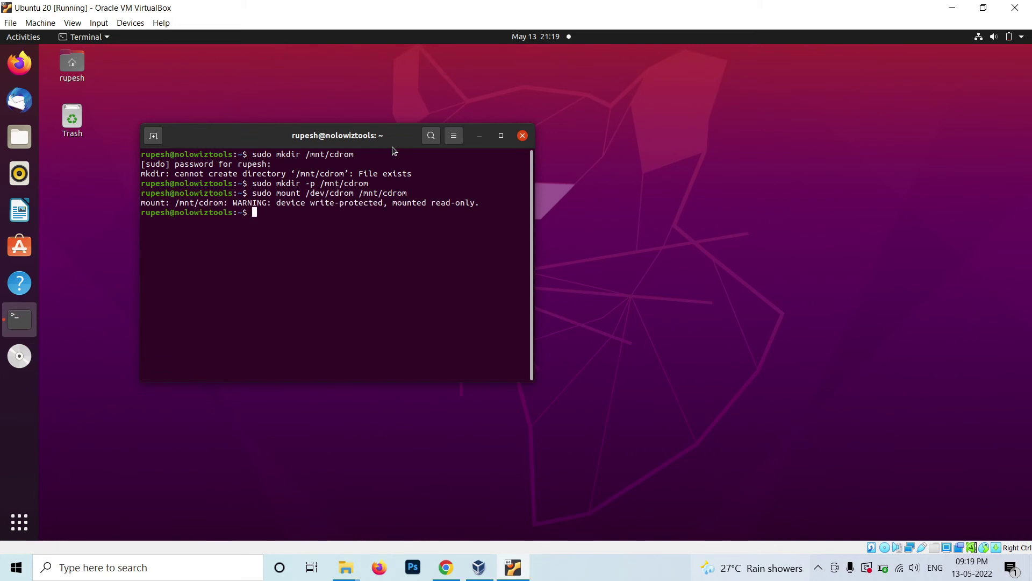
{"action": "type", "text": "cd mn"}
{"action": "type", "text": "t/cd"}
{"action": "type", "text": "rom"}
cd into /mnt/cdrom (fixing the missing slash) and compose sudo ./VBoxLinuxAdditions.run
{"action": "key", "text": "Return"}
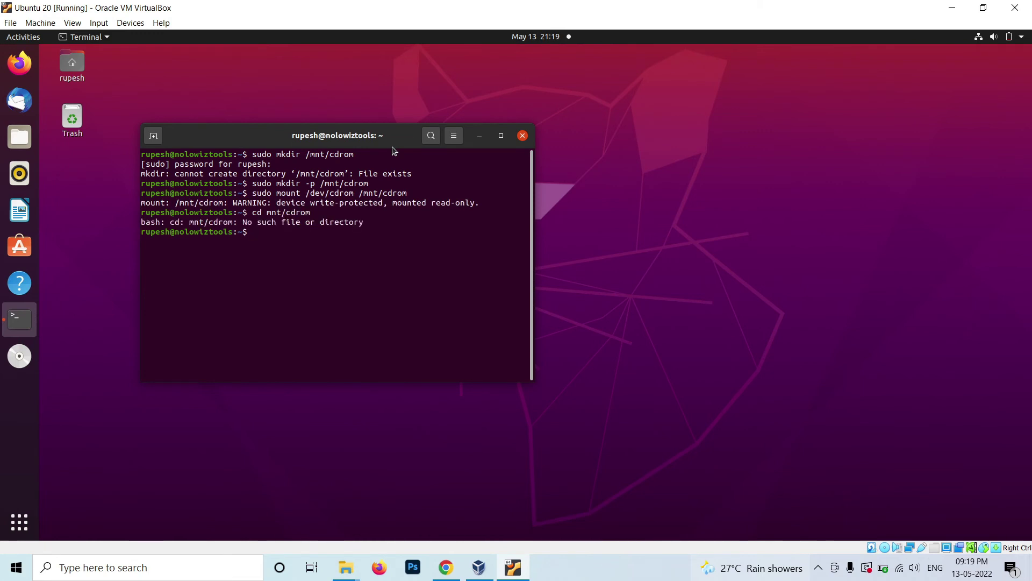
{"action": "key", "text": "Up"}
{"action": "key", "text": "Left"}
{"action": "key", "text": "Left"}
{"action": "key", "text": "Left"}
{"action": "key", "text": "Left"}
{"action": "key", "text": "Left"}
{"action": "key", "text": "Left"}
{"action": "type", "text": "/"}
{"action": "key", "text": "Return"}
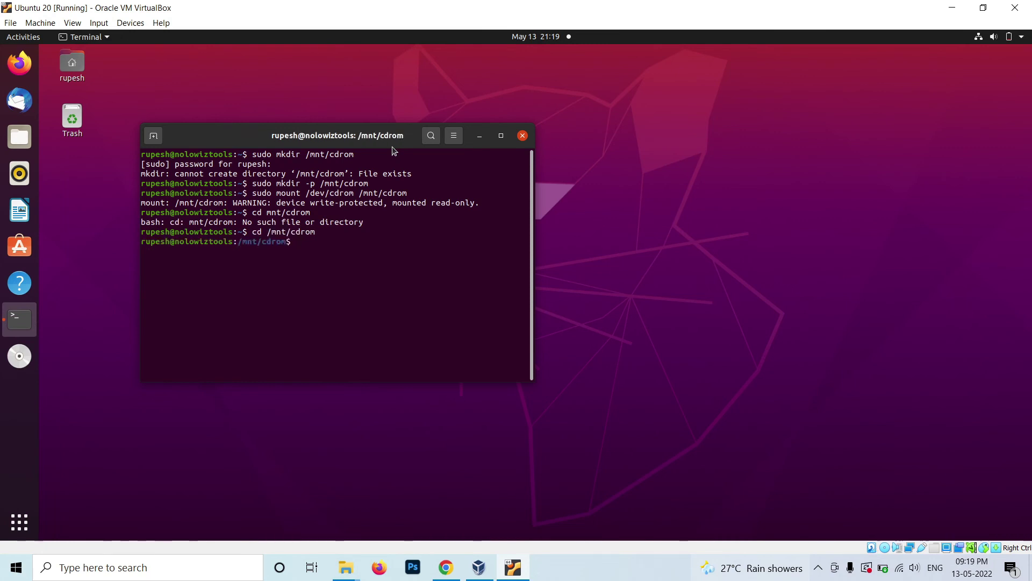
{"action": "type", "text": "./VBox"}
{"action": "type", "text": "L"}
{"action": "key", "text": "Tab"}
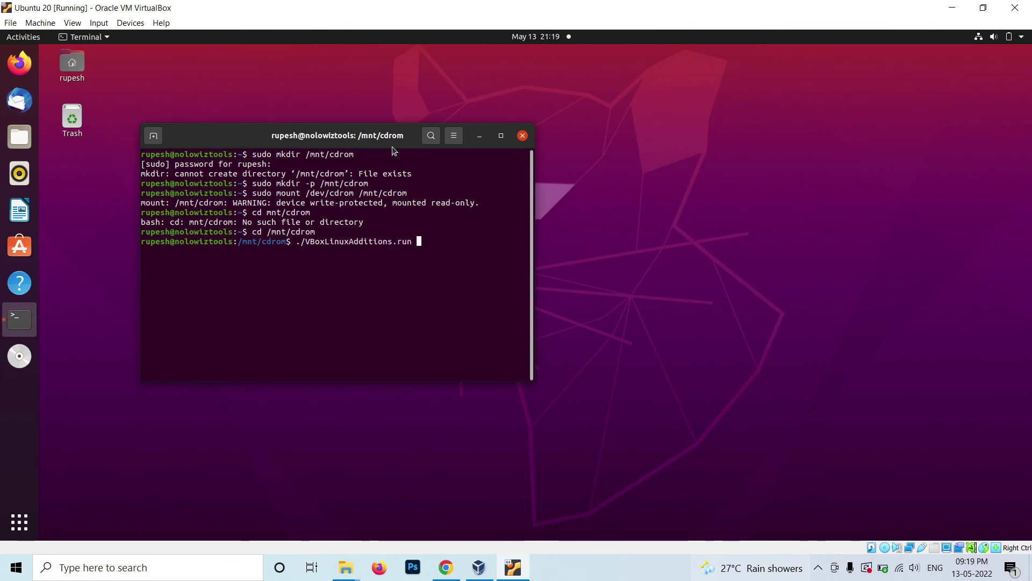
{"action": "key", "text": "Left"}
{"action": "key", "text": "Left"}
{"action": "key", "text": "Left"}
{"action": "type", "text": "sudo"}
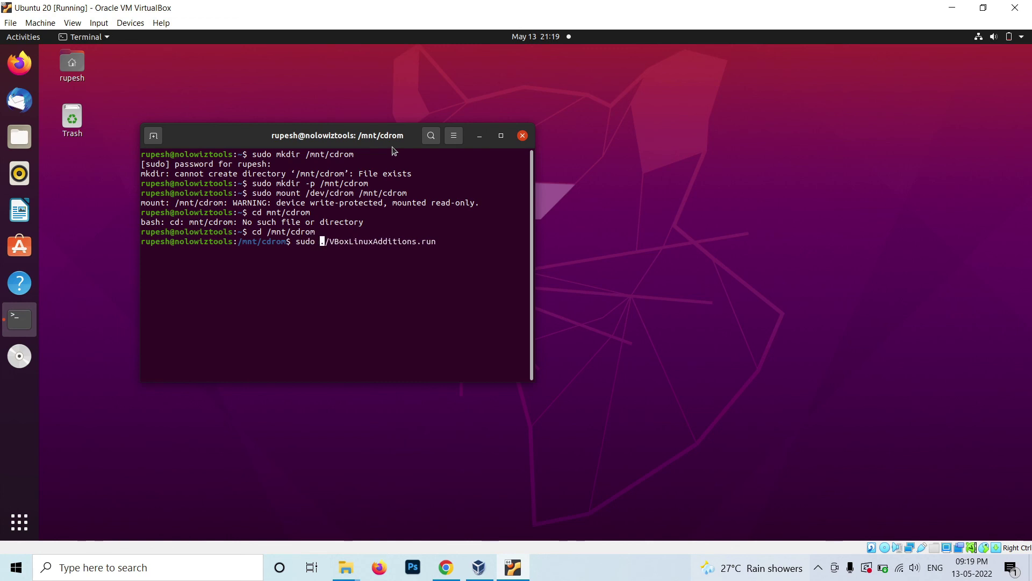
Run sudo ./VBoxLinuxAdditions.run to start the Guest Additions 6.1.30 installer
{"action": "key", "text": "Right"}
{"action": "key", "text": "Right"}
{"action": "key", "text": "Right"}
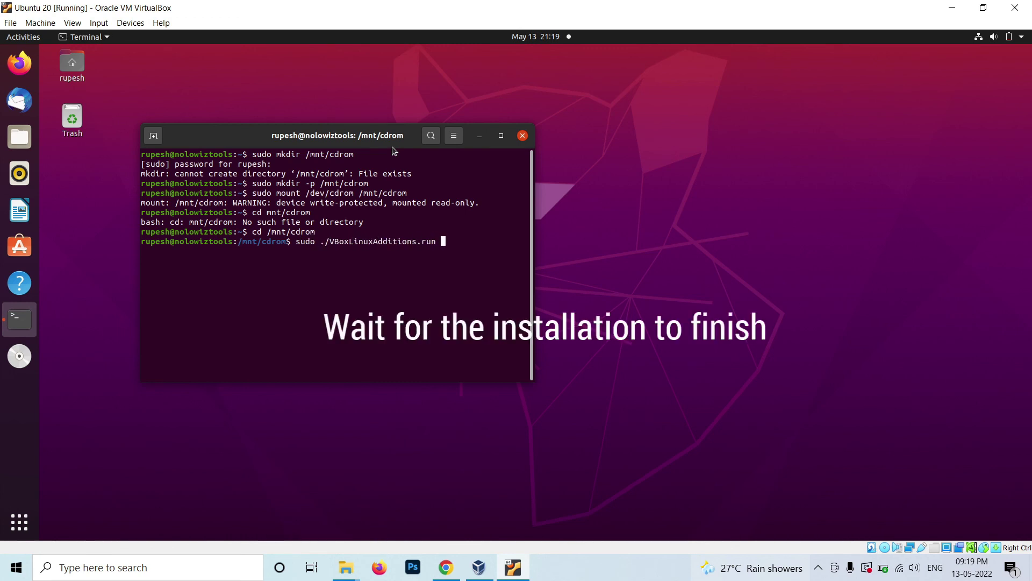
{"action": "key", "text": "Return"}
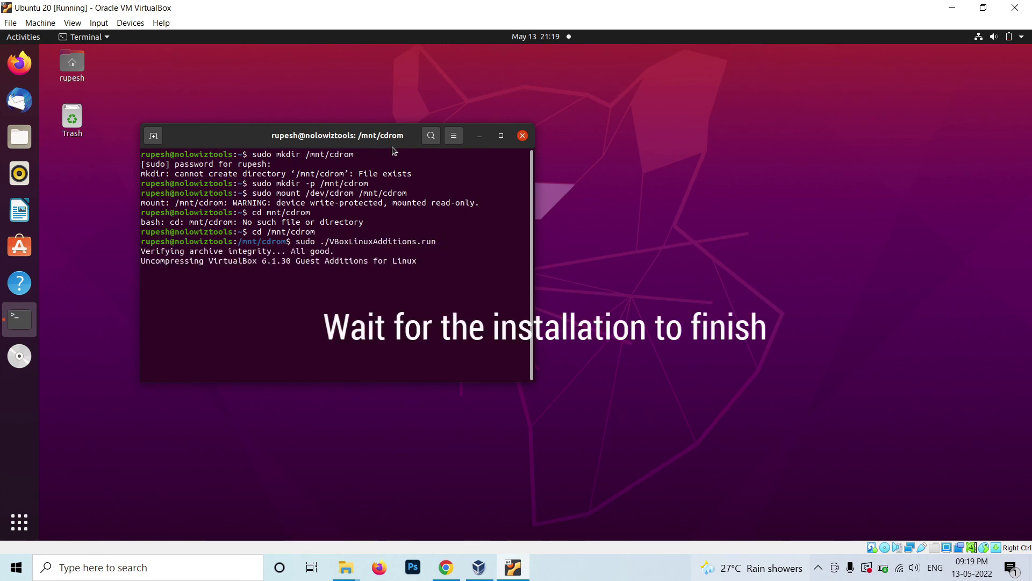